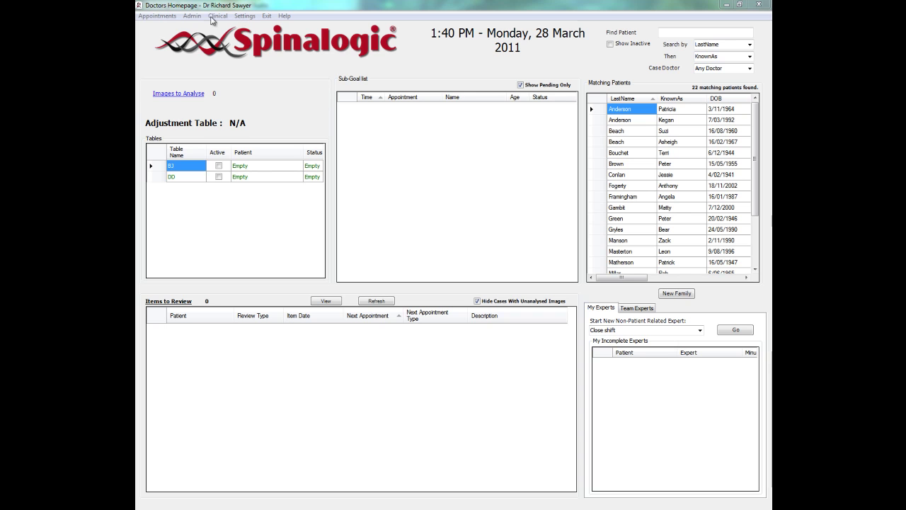
- Preview the Financial Accounts Receivable report, then show the Mail Merge Accounts Receivable report
click(193, 17)
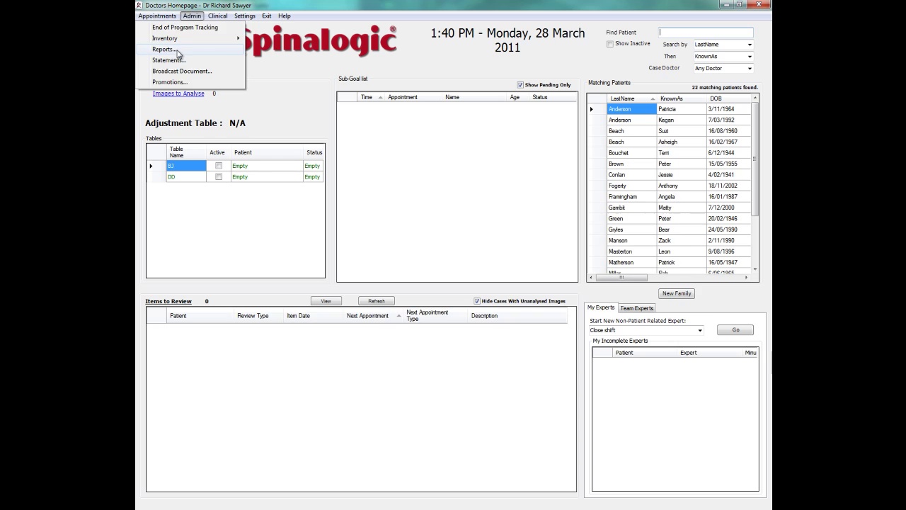
click(180, 49)
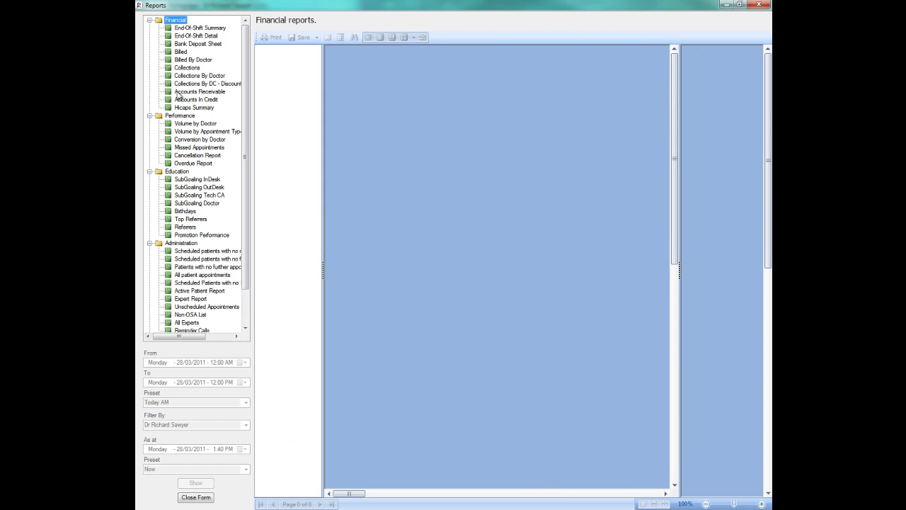
click(189, 92)
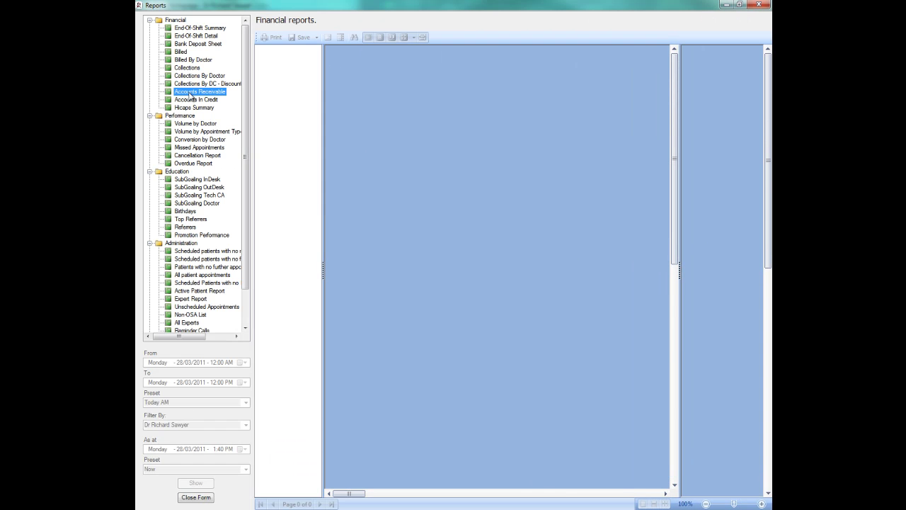
click(196, 483)
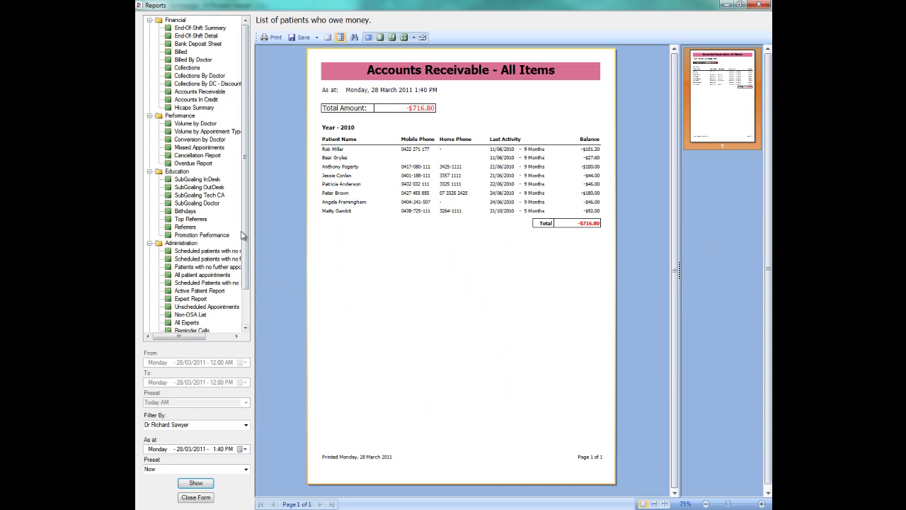
scroll(247, 269, down, 2)
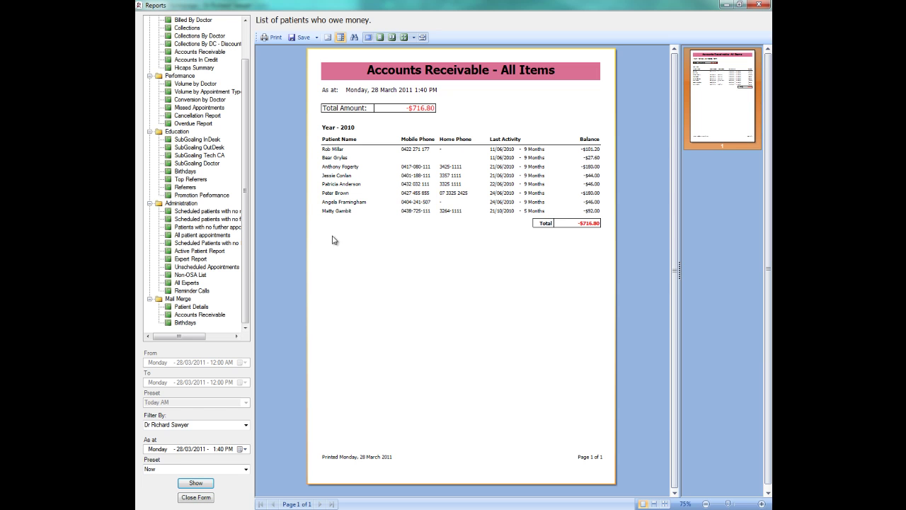
click(186, 314)
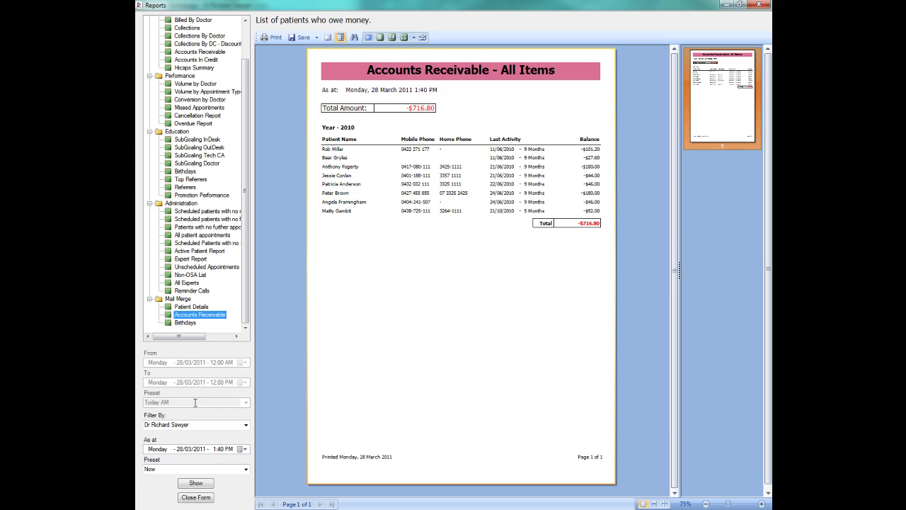
click(195, 482)
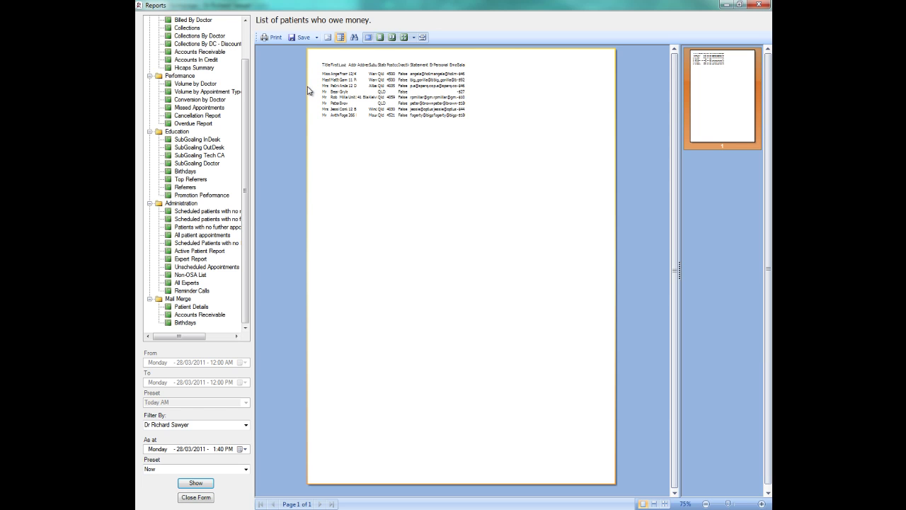
- Export the report as a Microsoft Excel file named Report.xls, replacing the existing copy
click(316, 37)
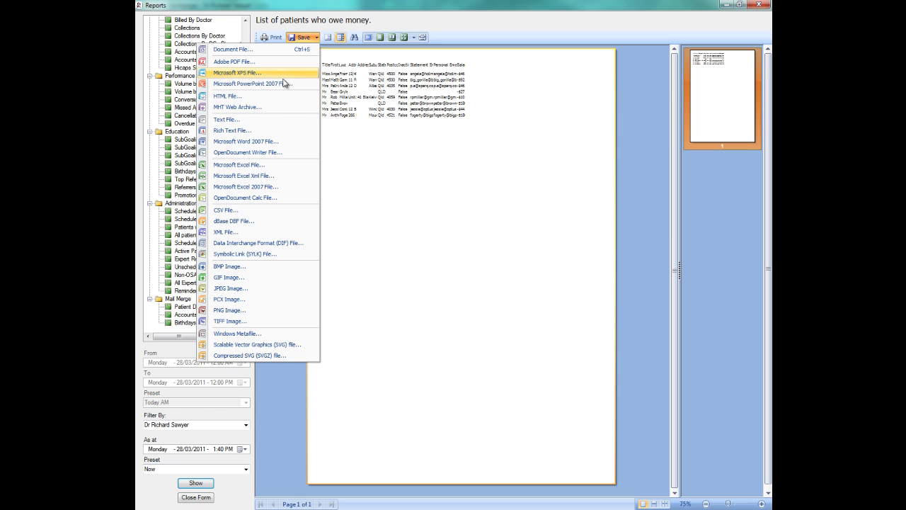
click(272, 166)
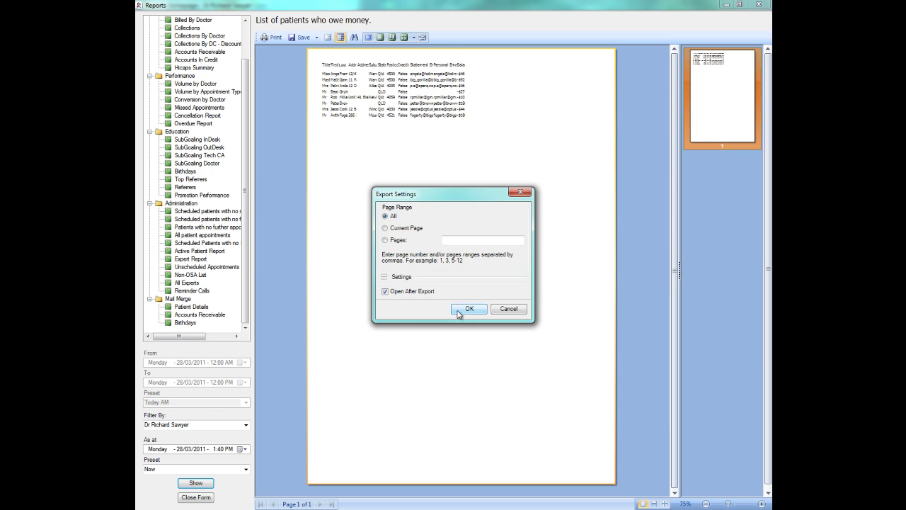
click(467, 311)
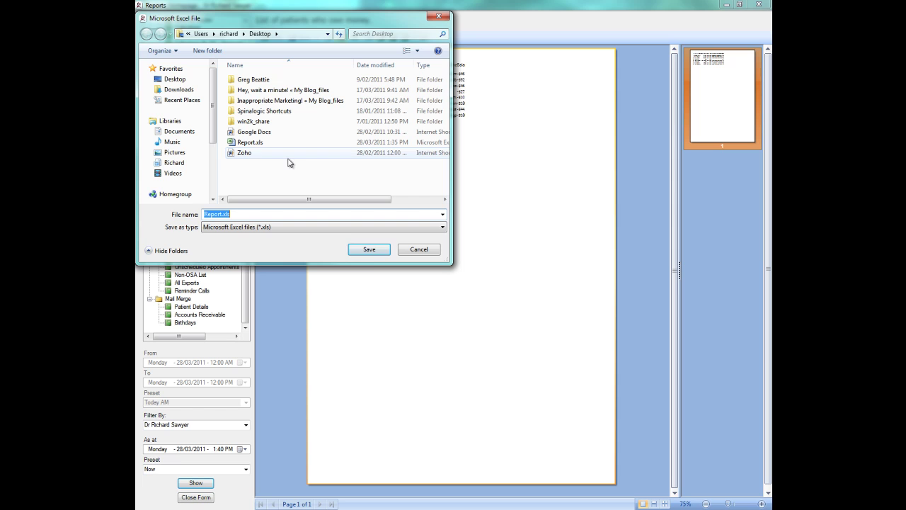
click(367, 250)
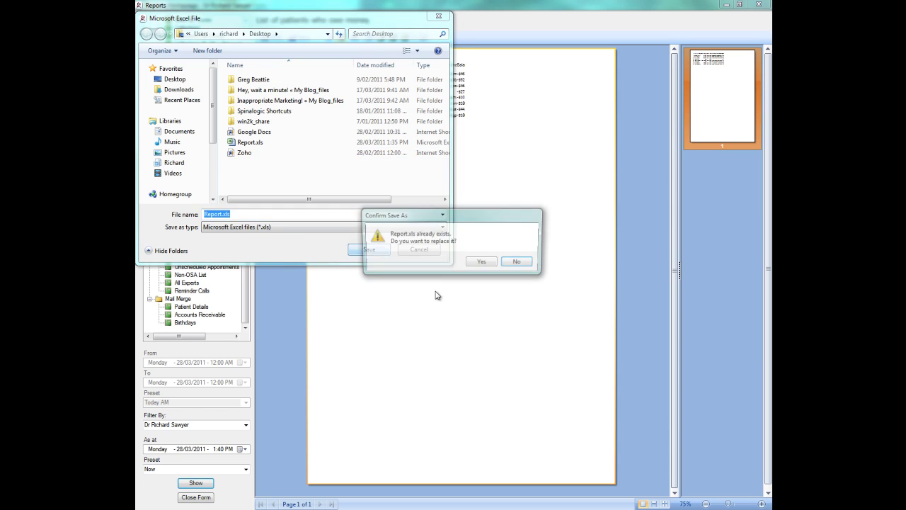
click(486, 266)
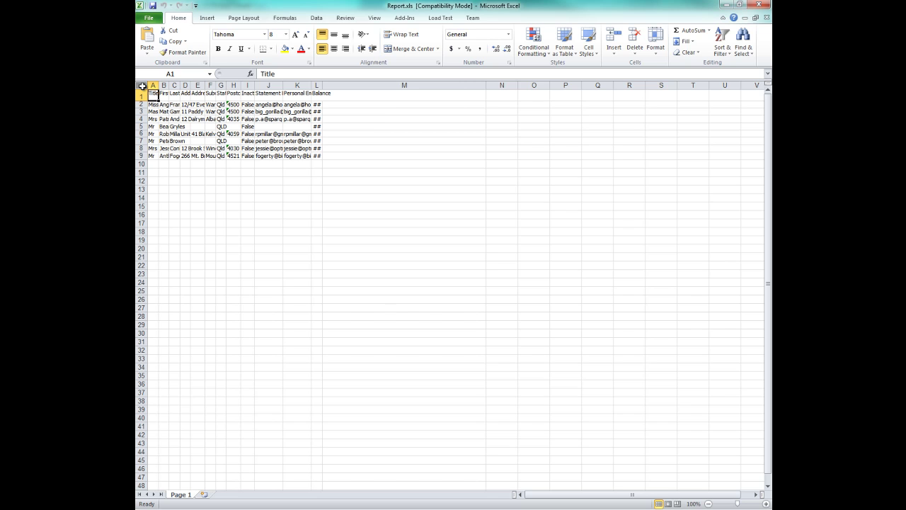
- Set the whole sheet to font size 12, auto-fit all columns and make rows 21 points high
click(141, 86)
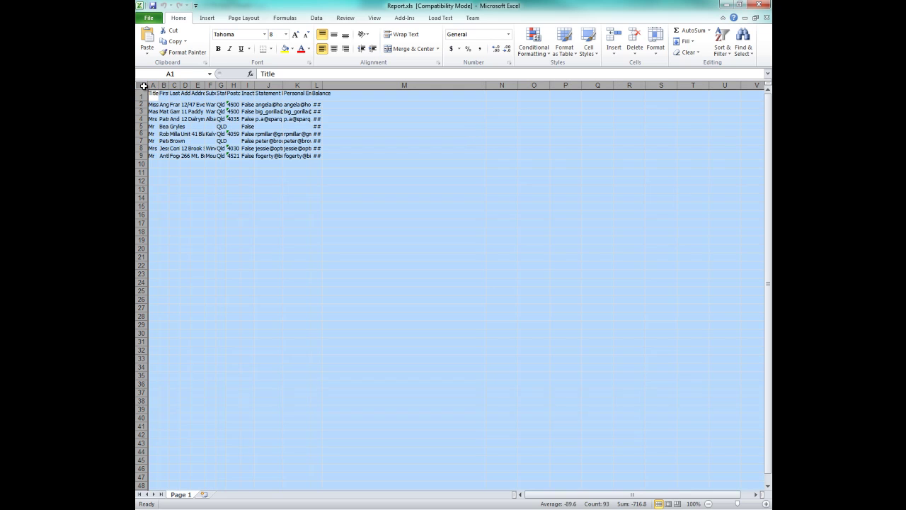
click(285, 34)
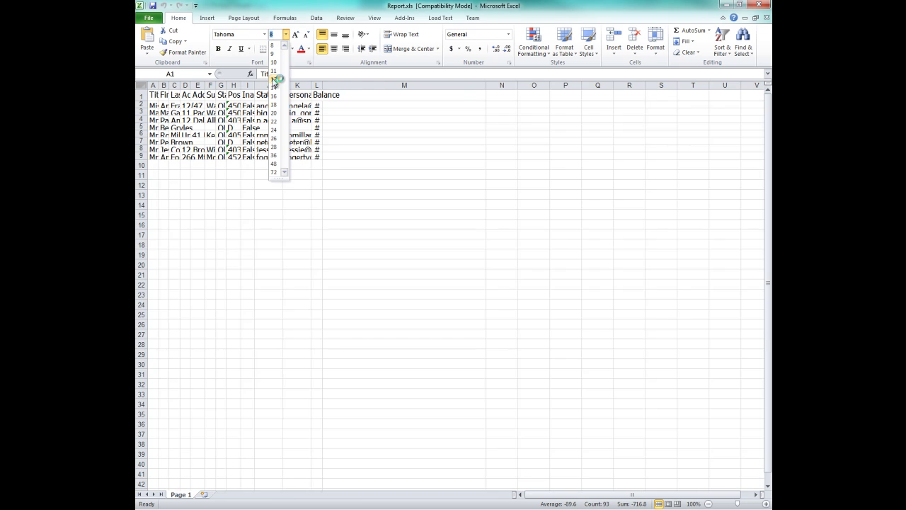
click(276, 79)
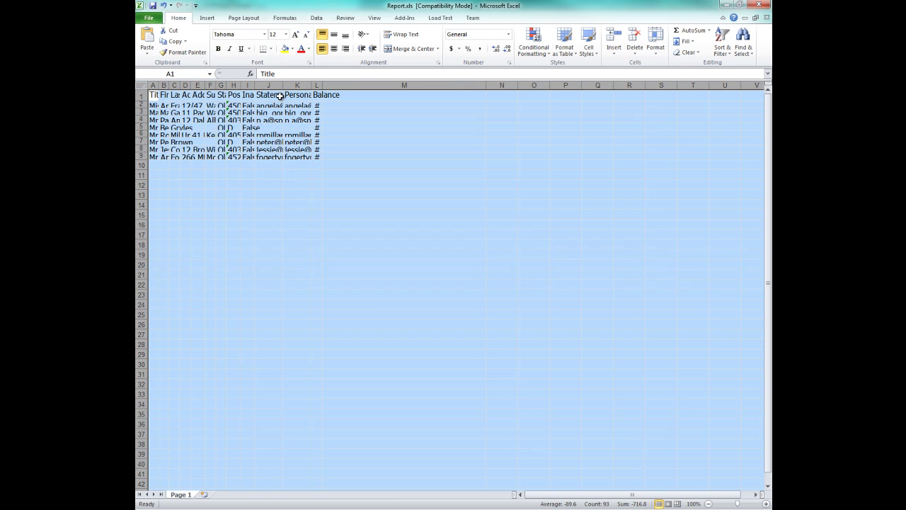
double_click(227, 85)
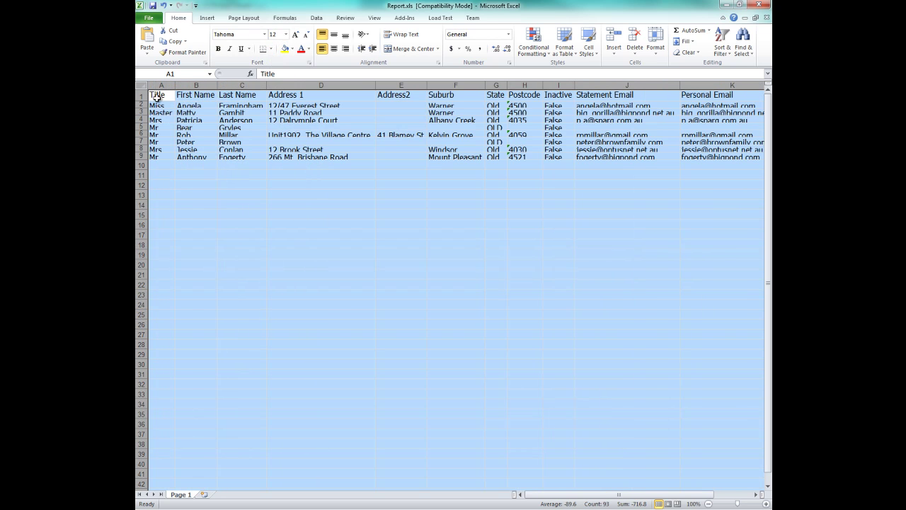
drag(142, 101, 144, 114)
click(286, 259)
- Review the long address in D6 and the Title values in A1 to A9, then return to Spinalogic
click(276, 164)
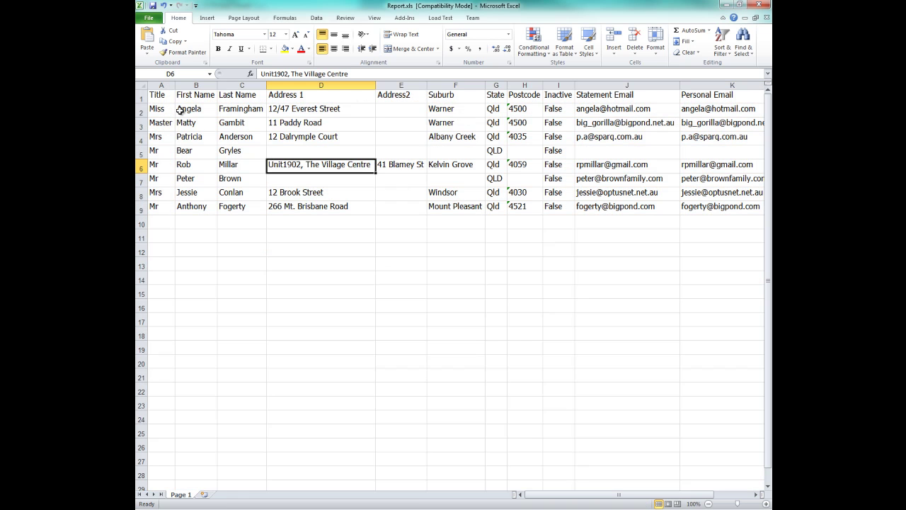
click(160, 93)
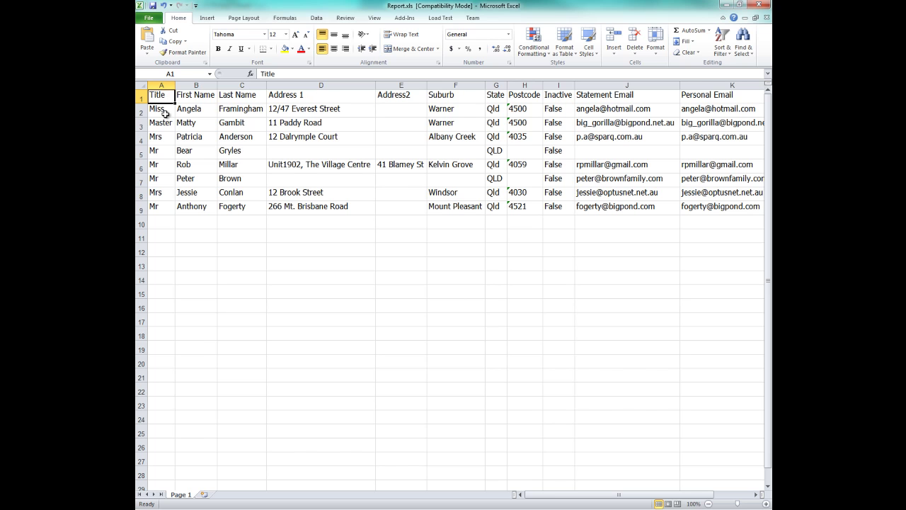
drag(162, 111, 144, 208)
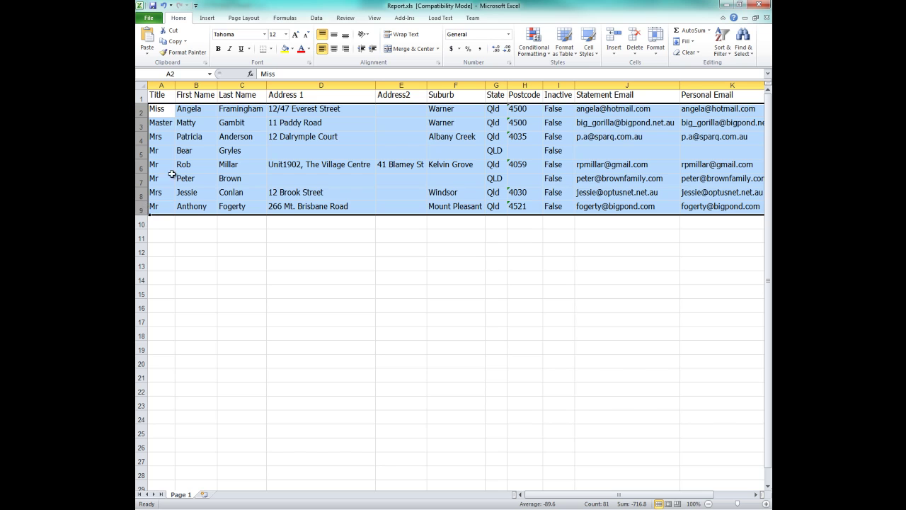
click(156, 151)
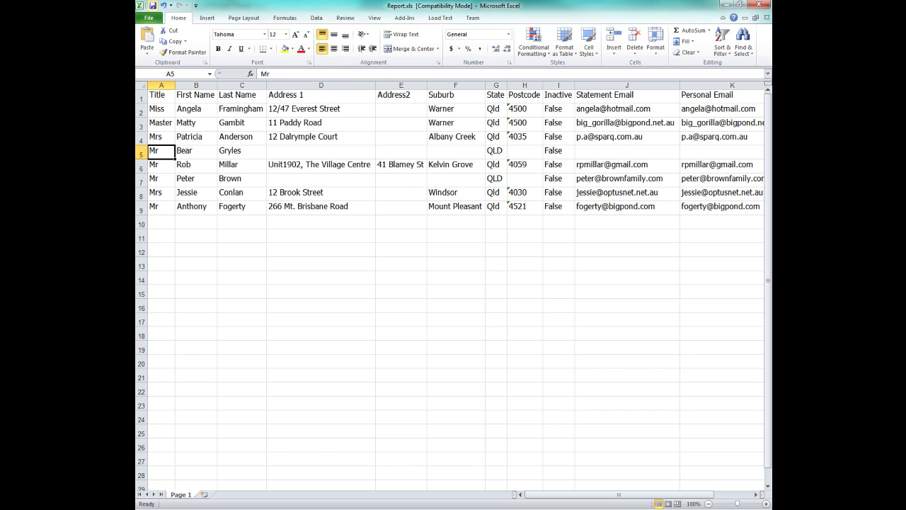
key(alt+Tab)
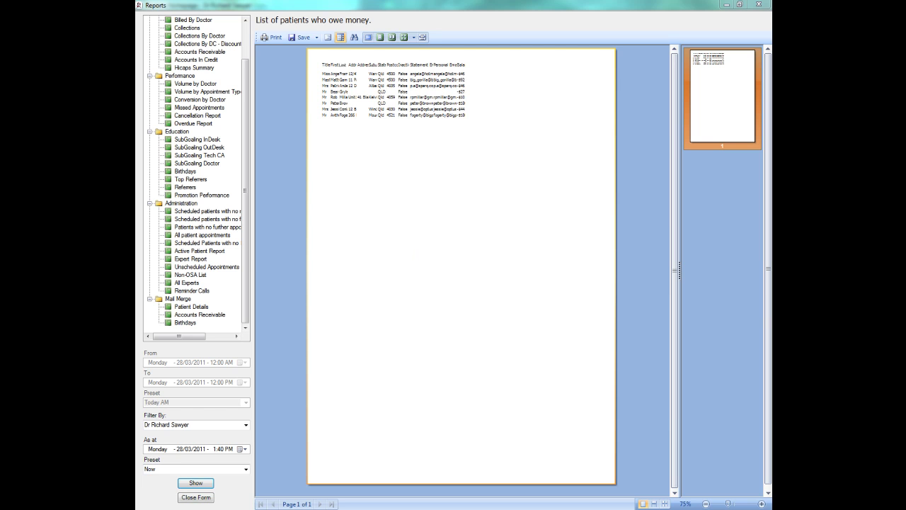
- In a blank Word document, type 'Address', 'Dear ,' and 'It has come to our attention that you owe us $'
key(alt+Tab)
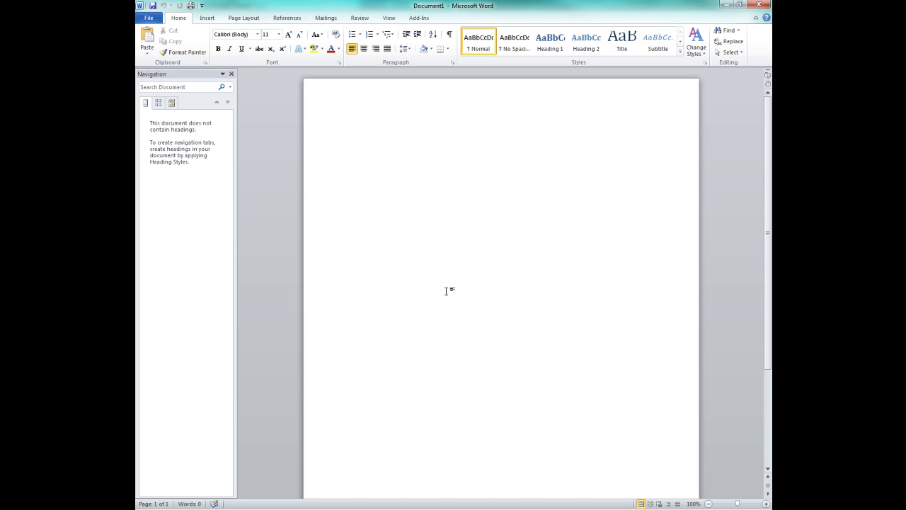
text(Address)
key(Return)
key(Return)
text(Dear ,)
key(Return)
text(It has come)
text( tou ou)
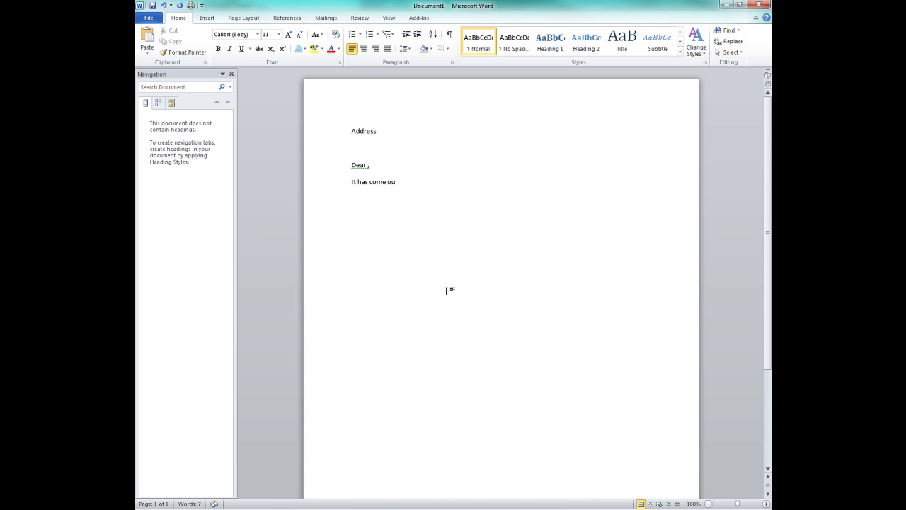
key(BackSpace)
text(out)
key(BackSpace)
text(r attention that you owe us)
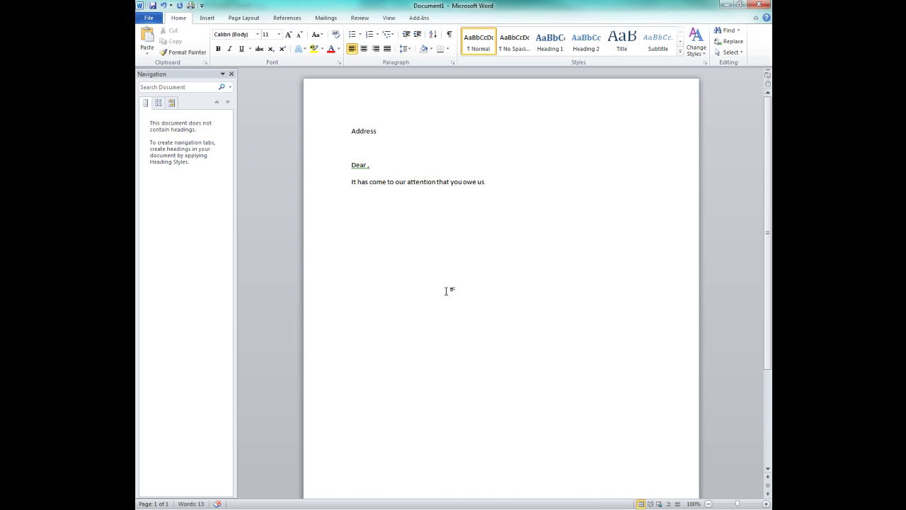
text( $)
- Add the line 'Please send it to us.' and the sign-off 'Sincerely,' / 'Practice Manager.'
key(Return)
key(Return)
text(Please)
text( d)
key(BackSpace)
text(send it to us.)
key(Return)
key(Return)
text(Sincerely,)
key(alt)
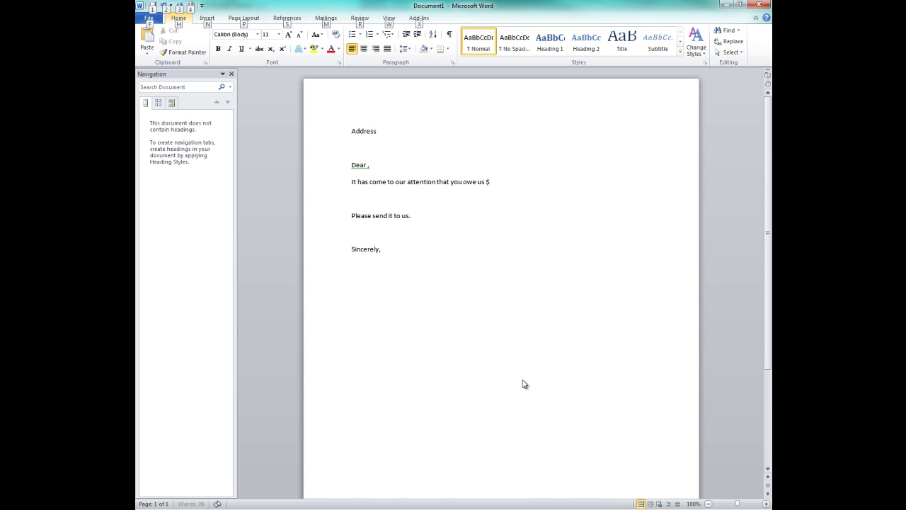
key(Escape)
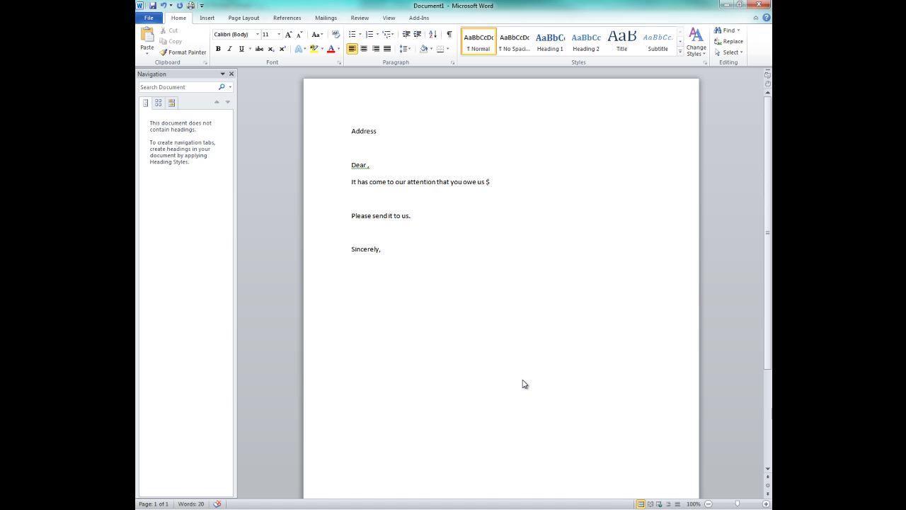
key(Return)
key(Return)
text(Practice Manag)
- Save the letter to the Desktop as 'A-R Letter Template.docx'
click(152, 5)
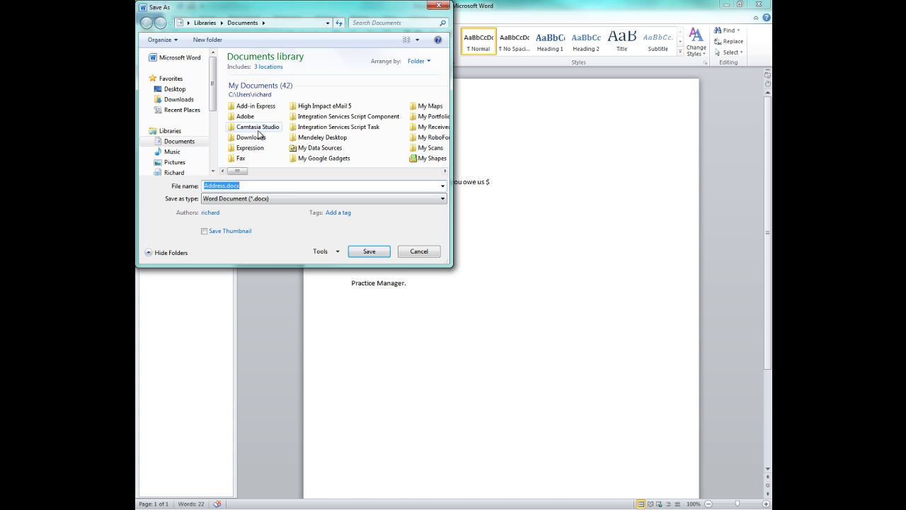
click(175, 89)
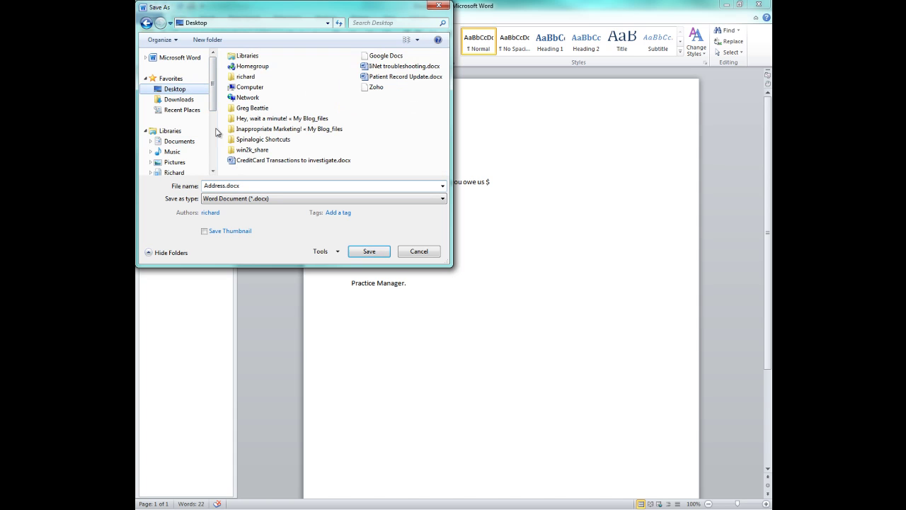
click(257, 186)
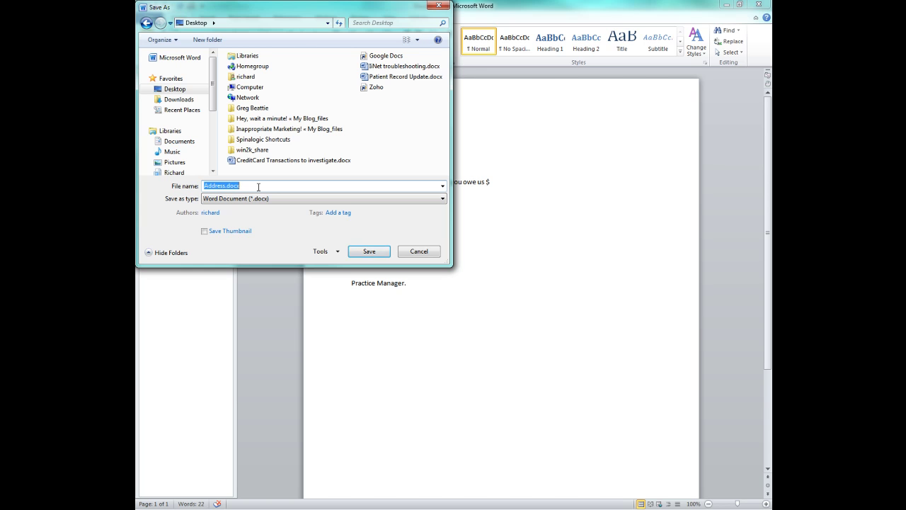
text(A-R Letter Template)
click(369, 251)
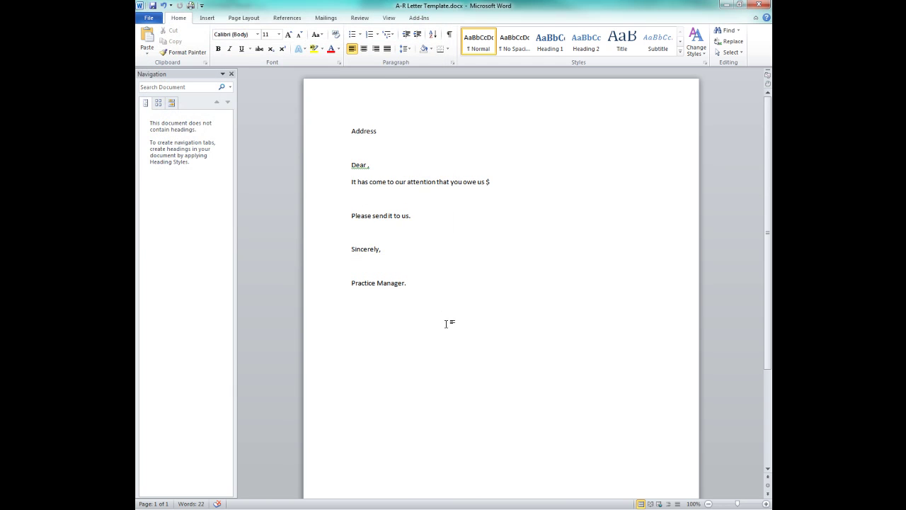
- Choose Report.xls on the Desktop as the existing recipient list for the mail merge
click(325, 20)
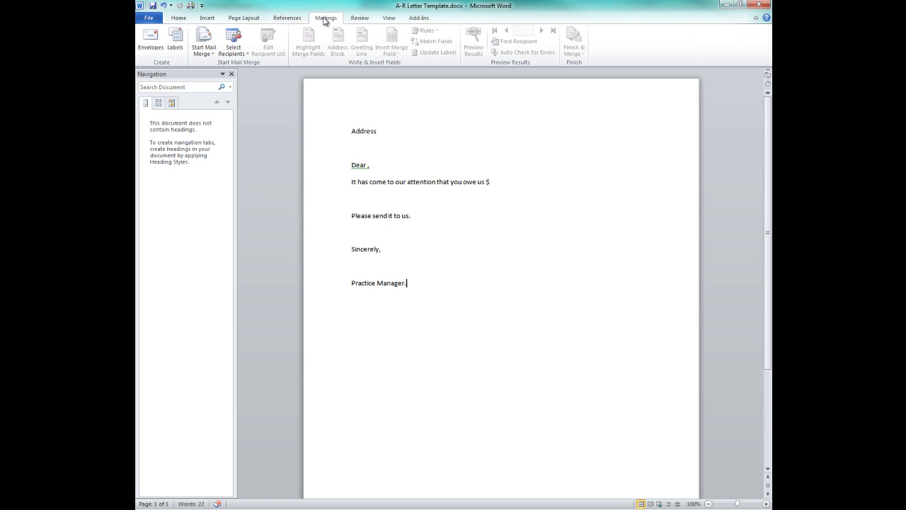
click(237, 45)
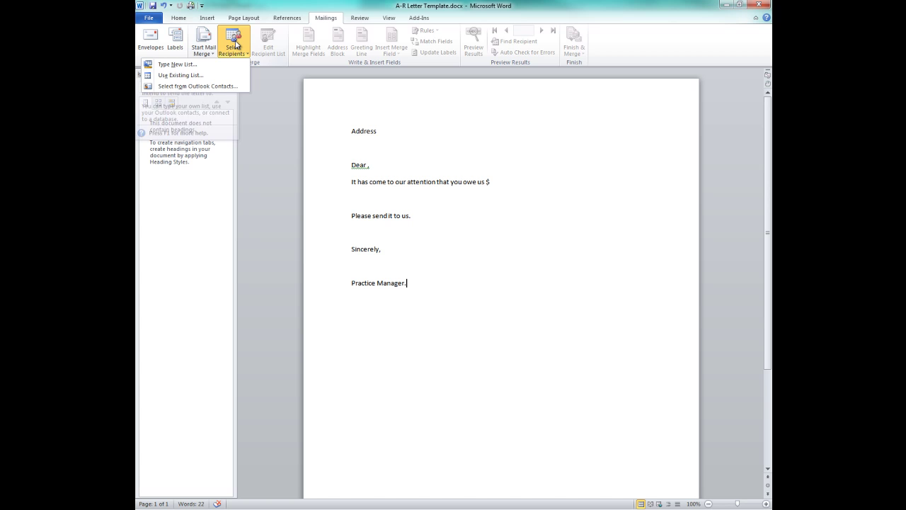
click(195, 76)
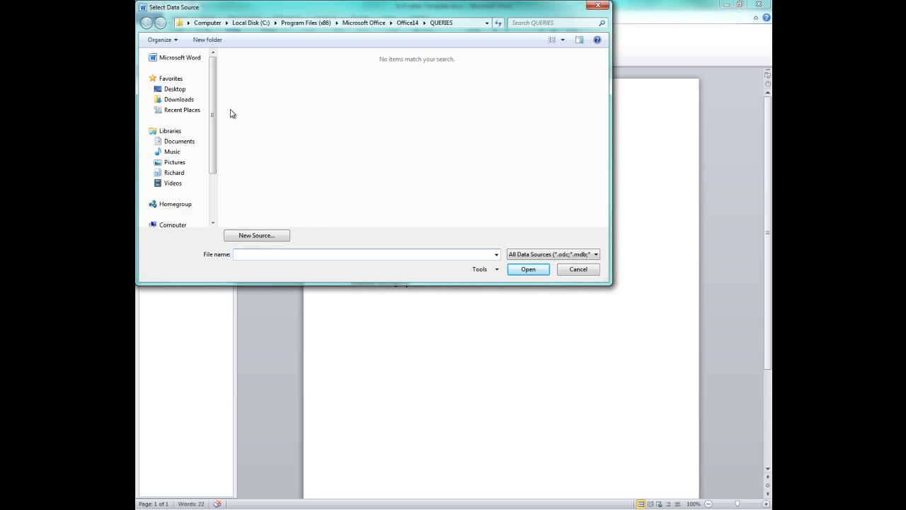
click(186, 91)
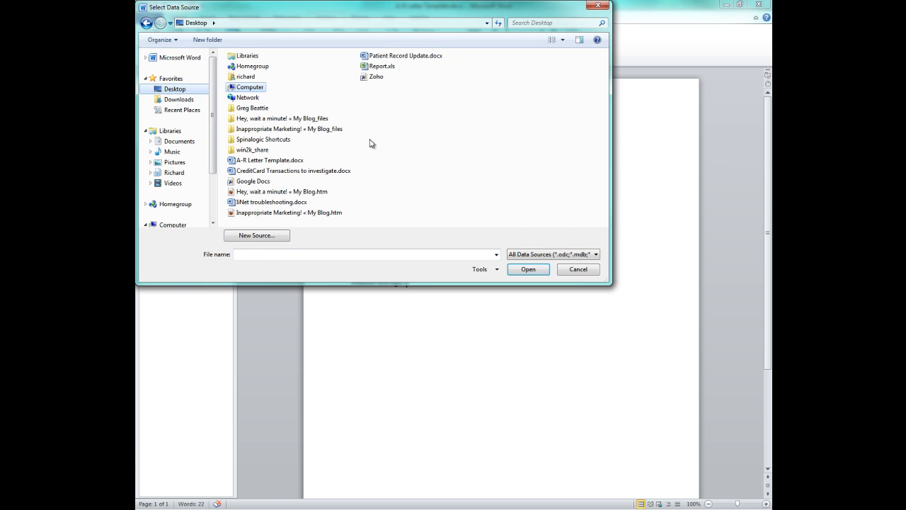
click(382, 67)
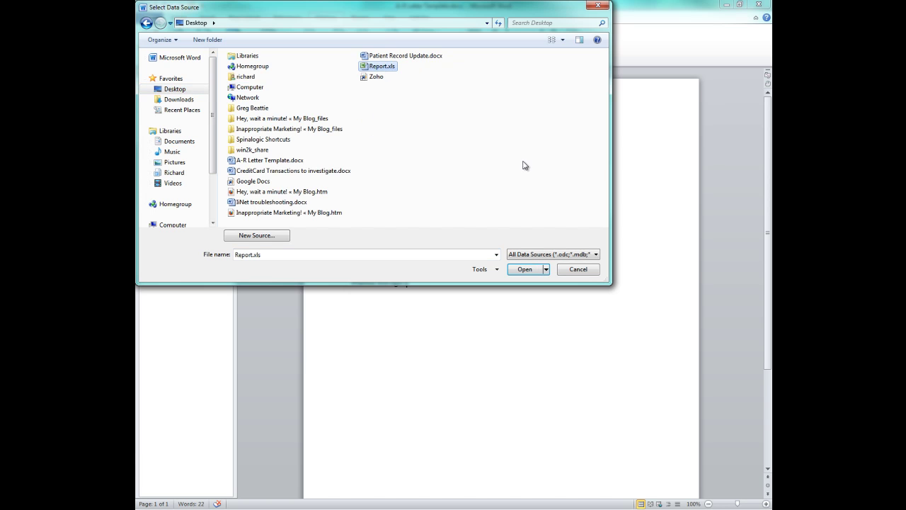
click(528, 269)
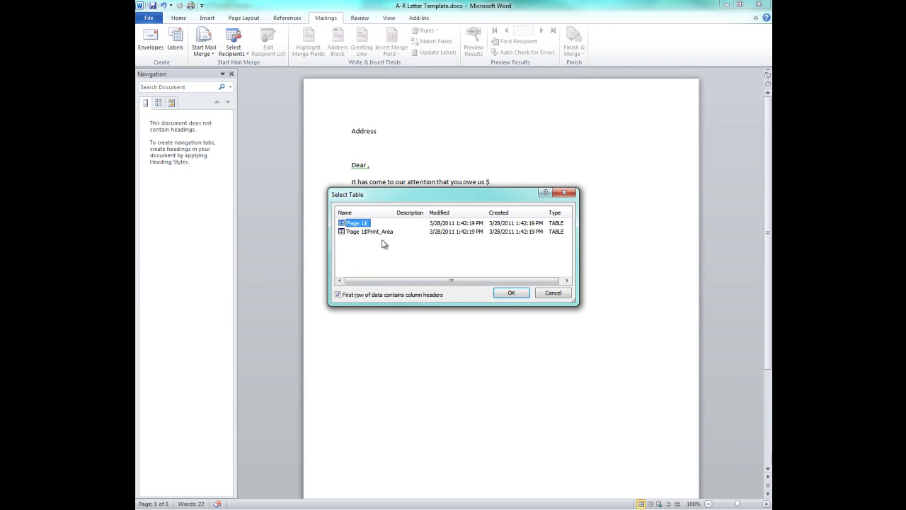
- Use the Page 1$ sheet and replace the Address placeholder with Title, First_Name and Last_Name fields
click(513, 294)
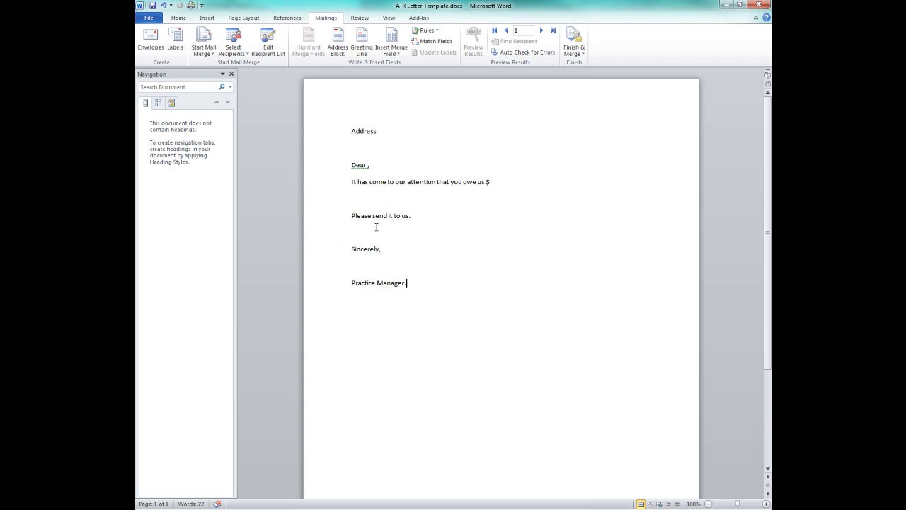
double_click(368, 131)
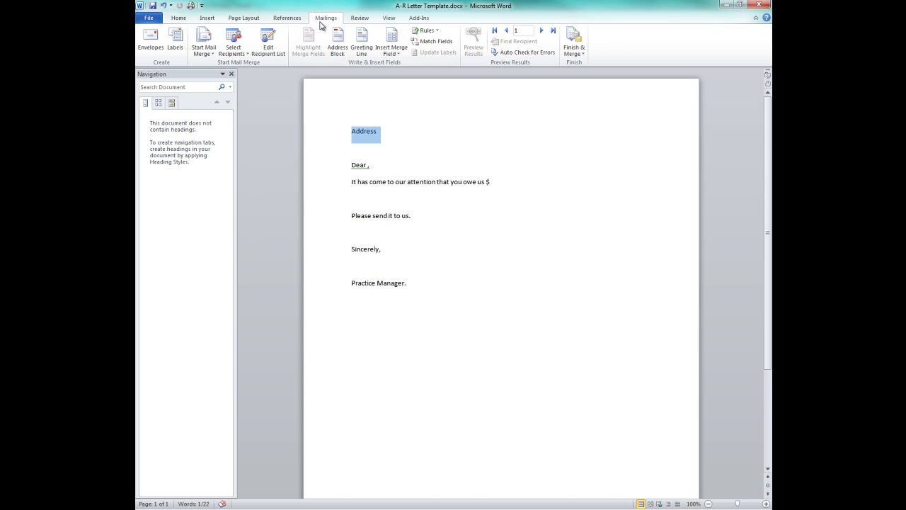
click(388, 54)
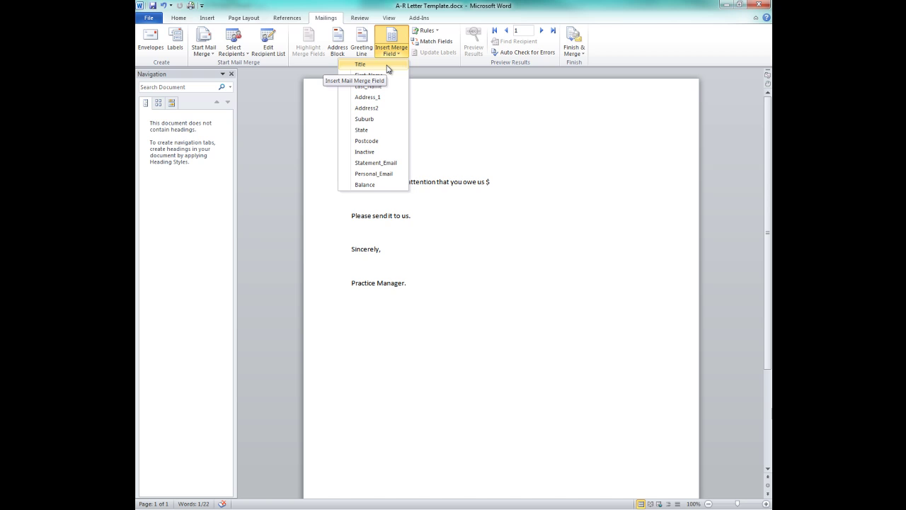
click(388, 65)
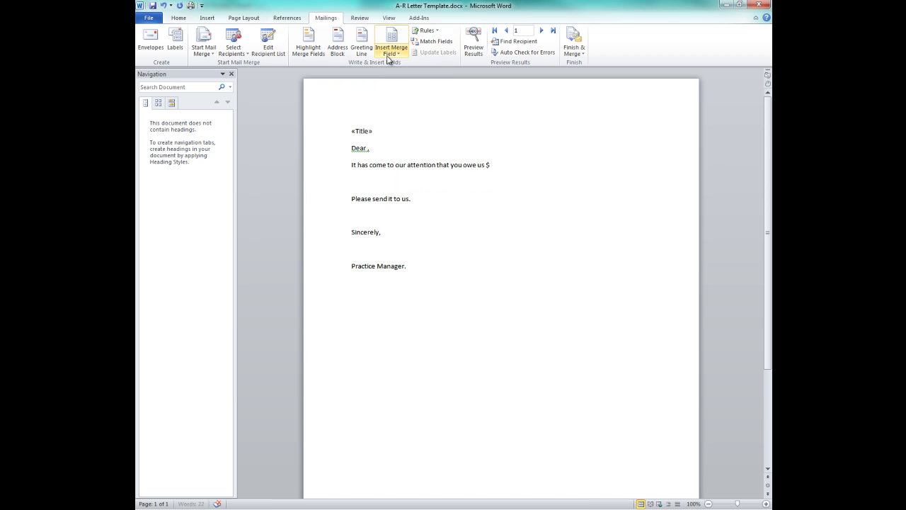
click(391, 55)
click(391, 77)
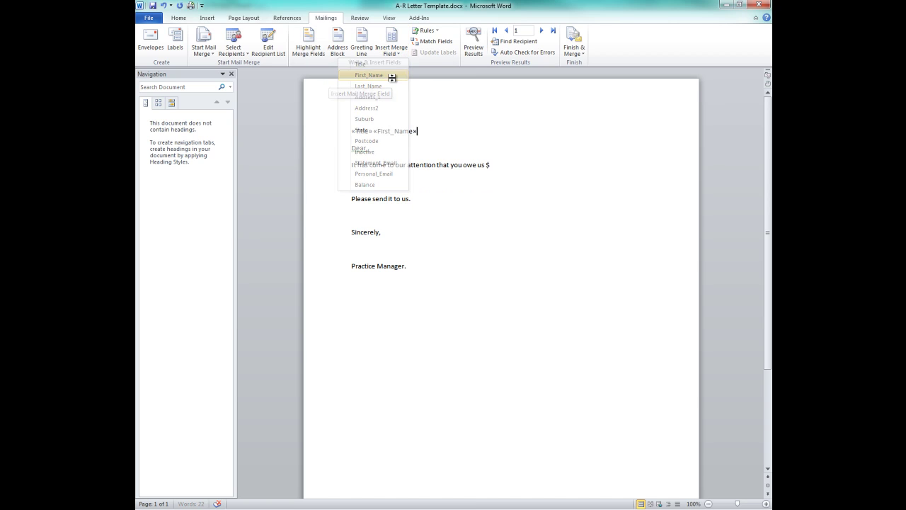
click(392, 36)
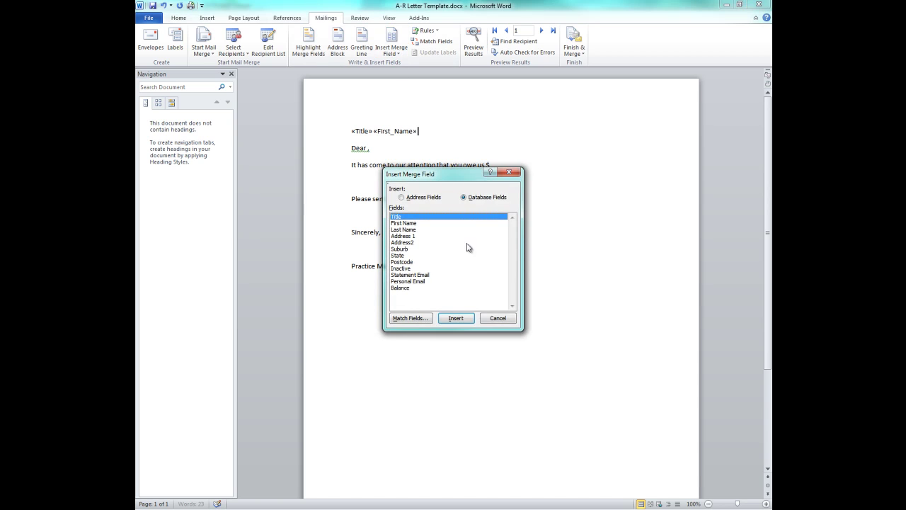
click(495, 320)
click(391, 55)
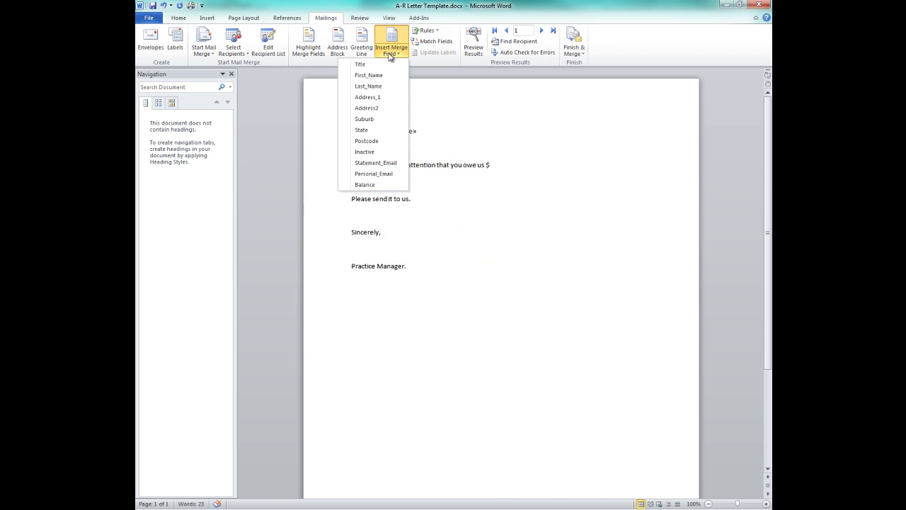
click(385, 87)
- Add address lines with Address_1, Address2, then Suburb, State and Postcode merge fields
key(Return)
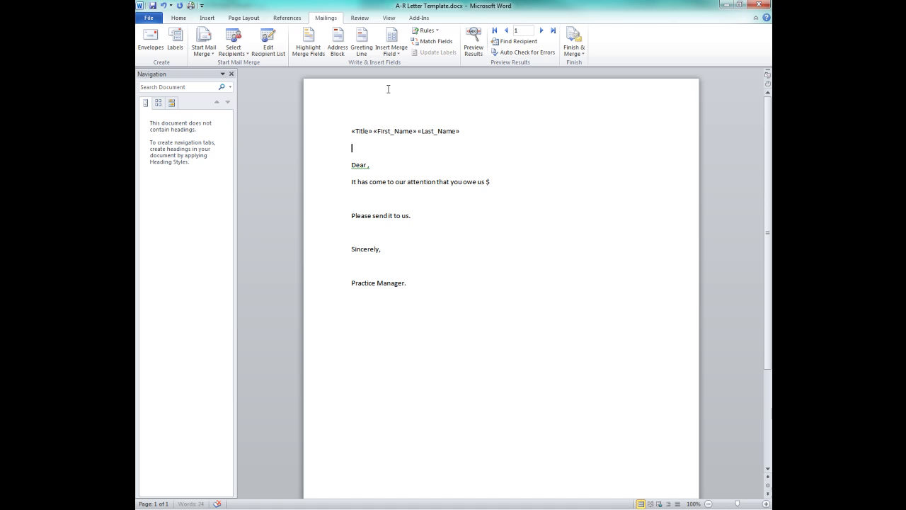
click(394, 53)
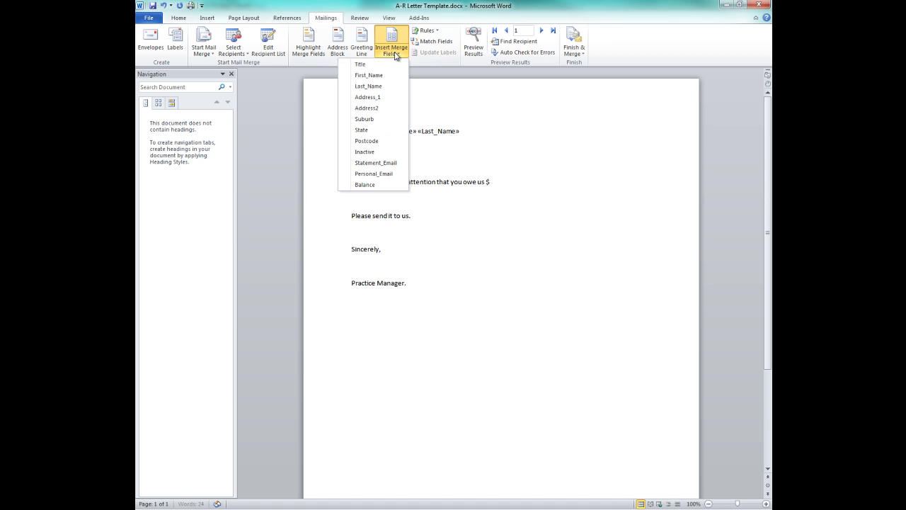
click(377, 97)
key(Return)
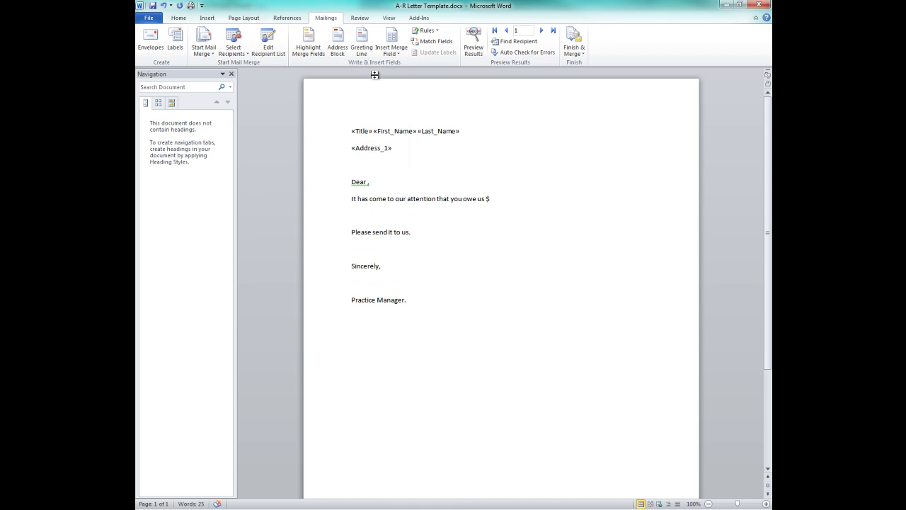
click(393, 54)
click(388, 108)
key(Return)
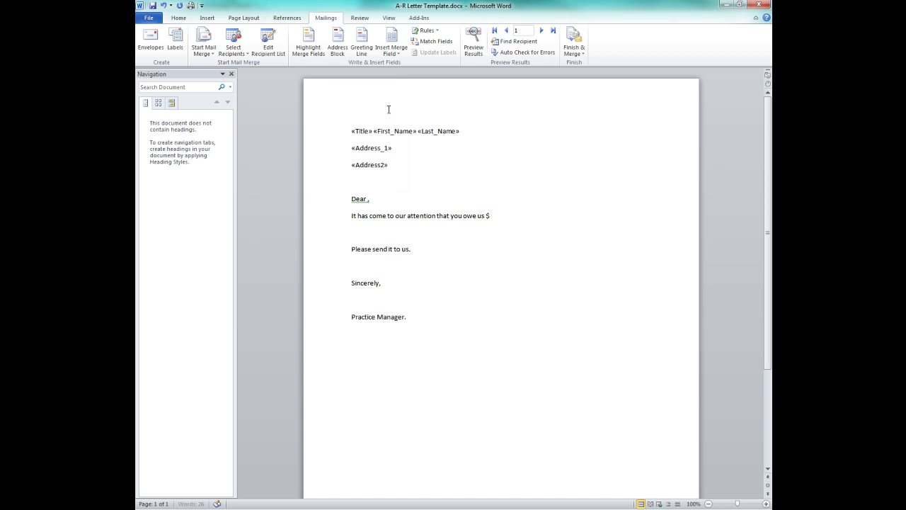
click(393, 53)
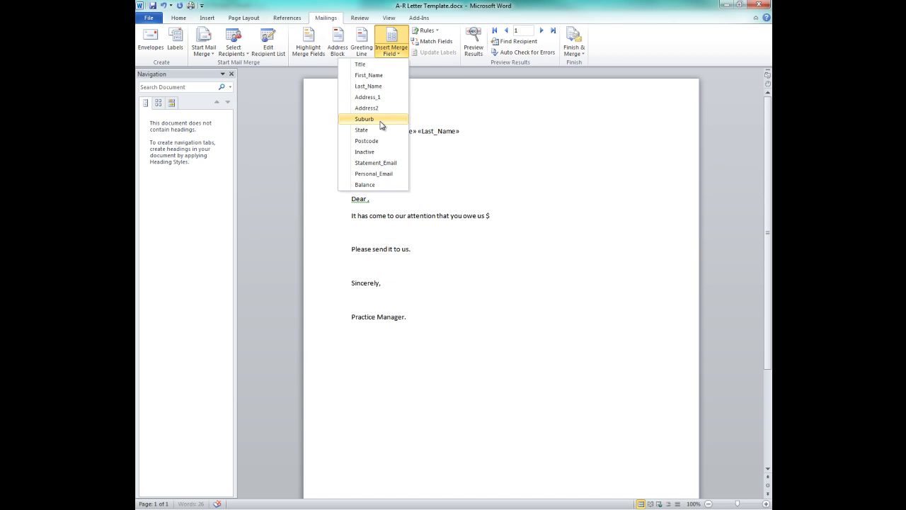
click(394, 54)
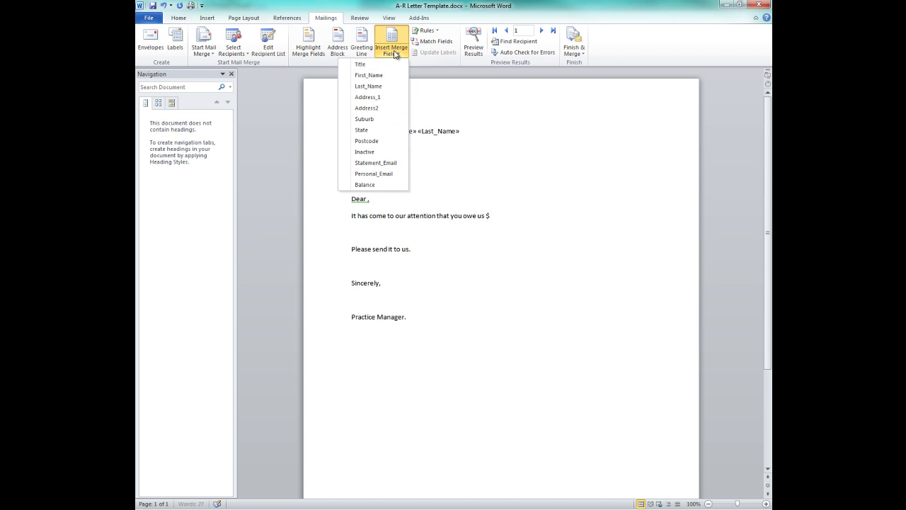
click(392, 131)
click(394, 54)
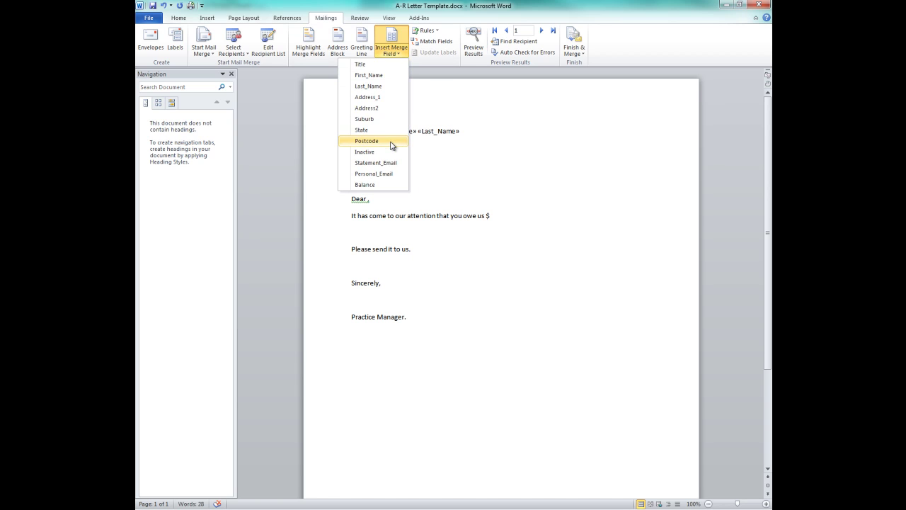
click(392, 141)
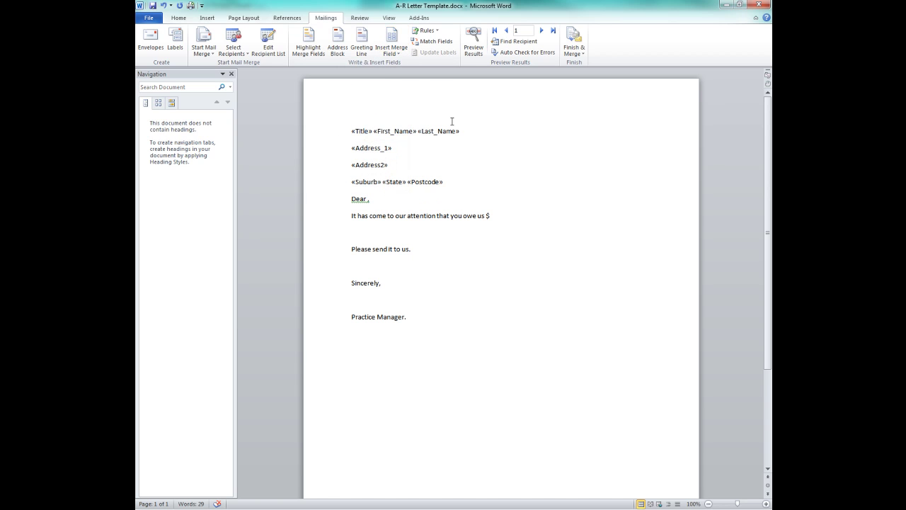
key(Return)
- Insert First_Name after 'Dear' and the Balance field after the '$' sign
click(367, 216)
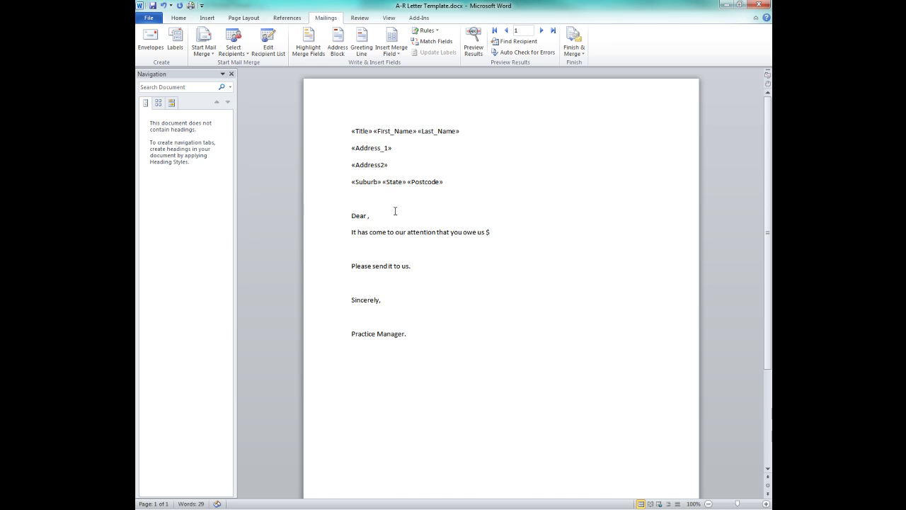
click(393, 53)
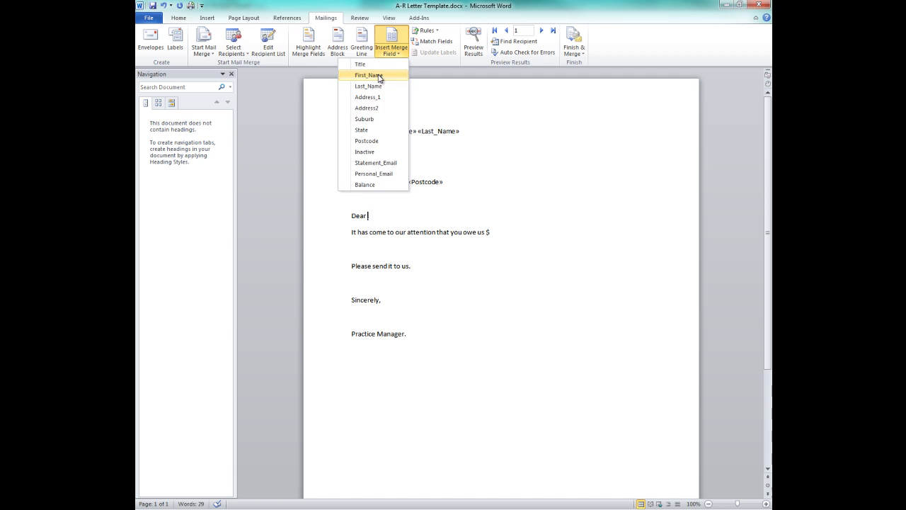
click(378, 75)
click(511, 231)
click(391, 53)
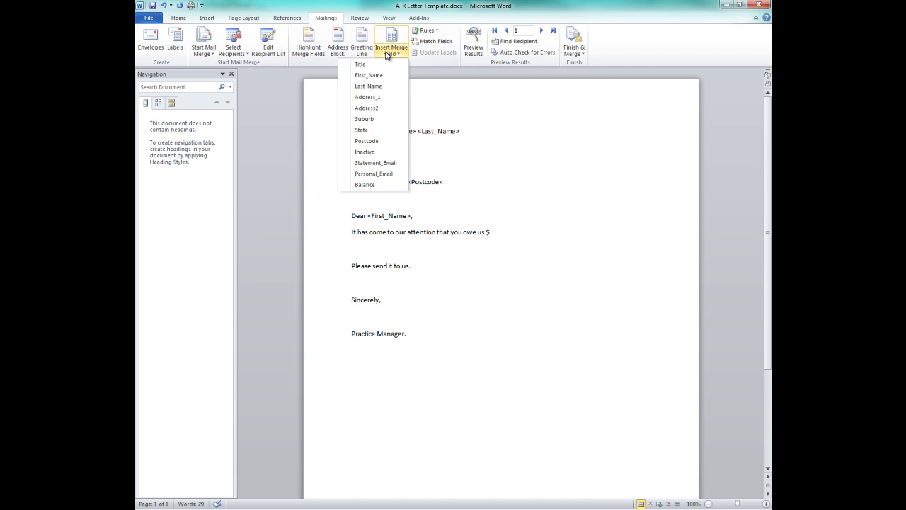
click(386, 186)
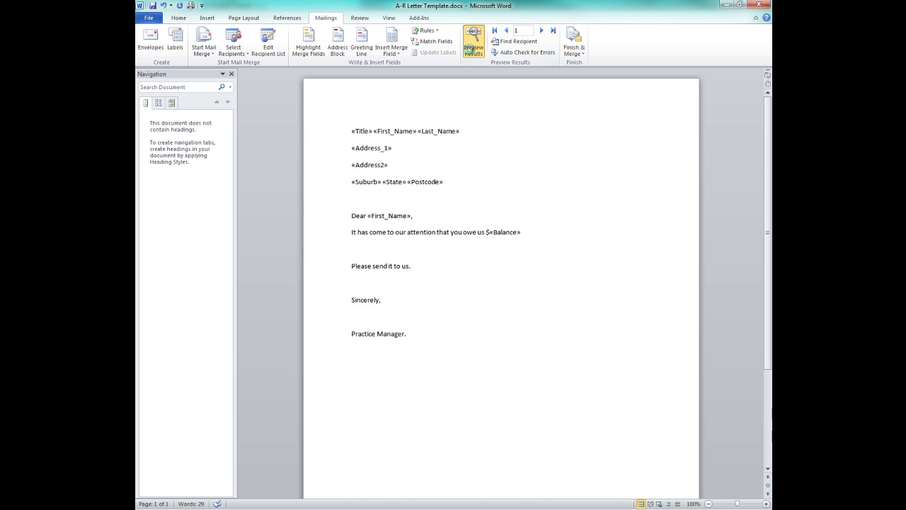
- Preview the merged letter for the first recipient and click into the $-46 balance
click(473, 44)
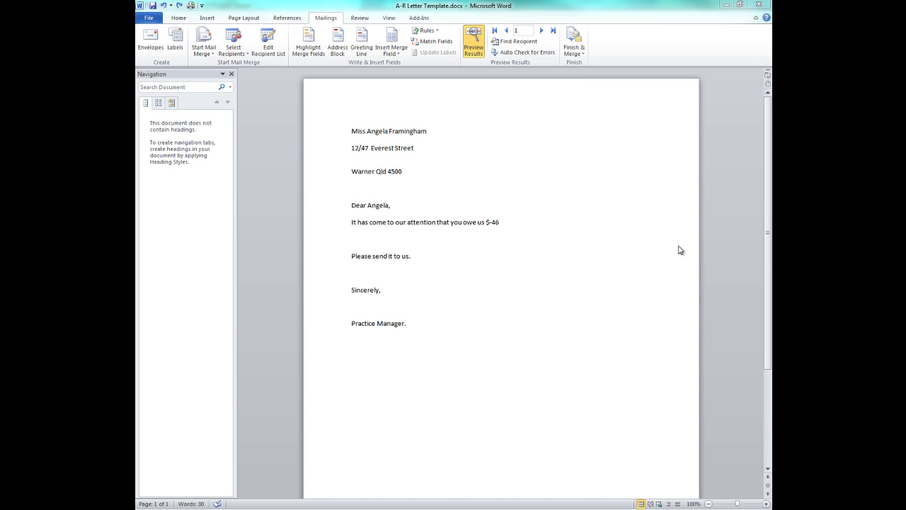
click(509, 224)
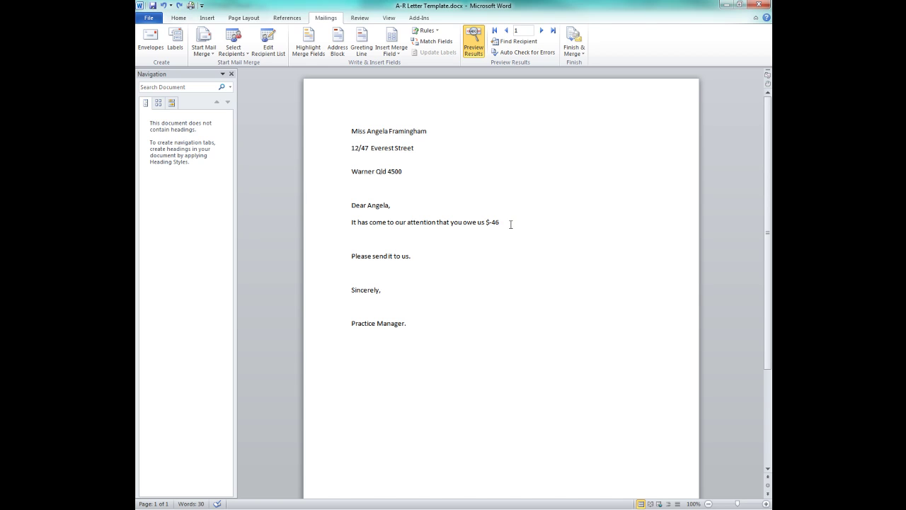
click(496, 222)
- Add the \# $,0.00 switch to the Balance field code and delete the duplicate '$', showing $-46.00
right_click(495, 223)
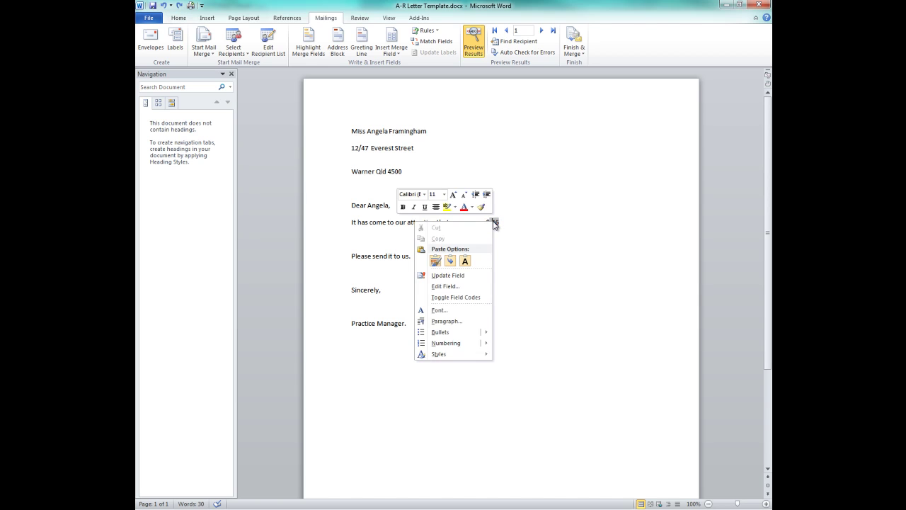
click(448, 287)
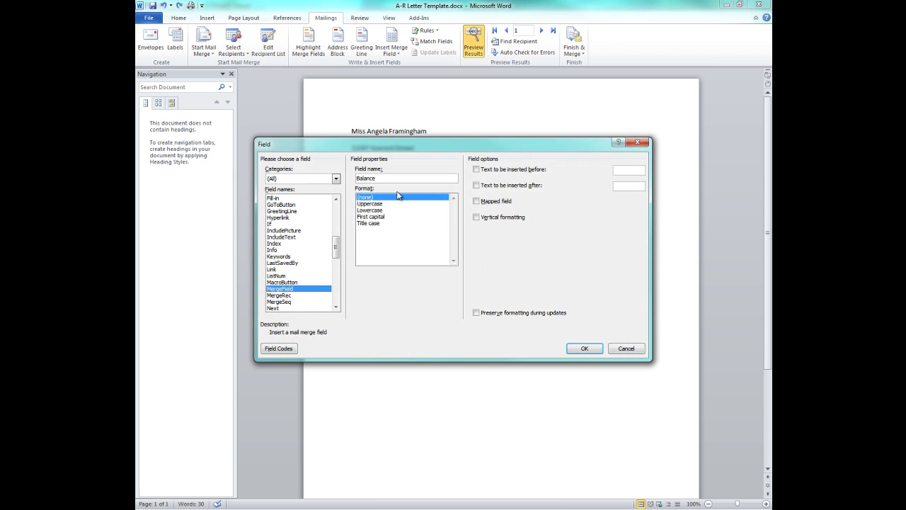
click(287, 348)
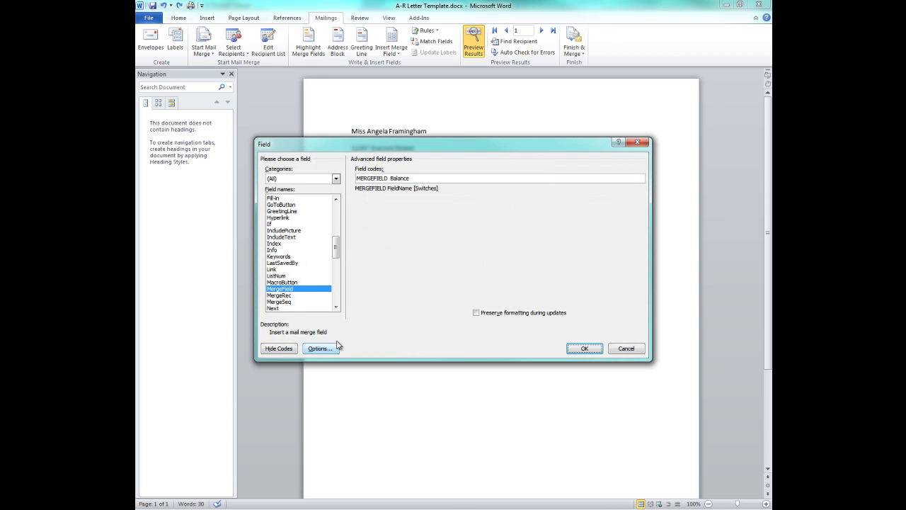
click(435, 177)
text(\# $,0.00)
click(585, 349)
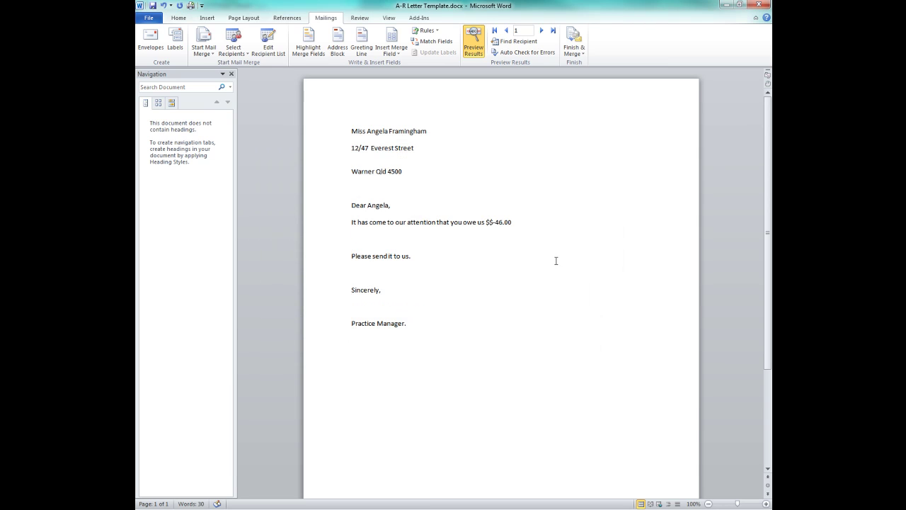
click(489, 225)
key(BackSpace)
- Step through the previewed letters from record 2 to record 8, whose balance reads $-180.00
click(530, 243)
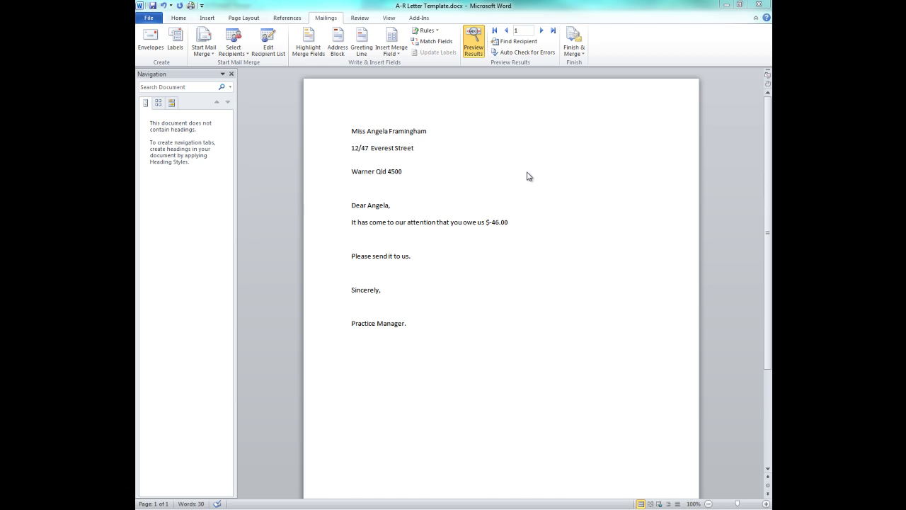
click(543, 31)
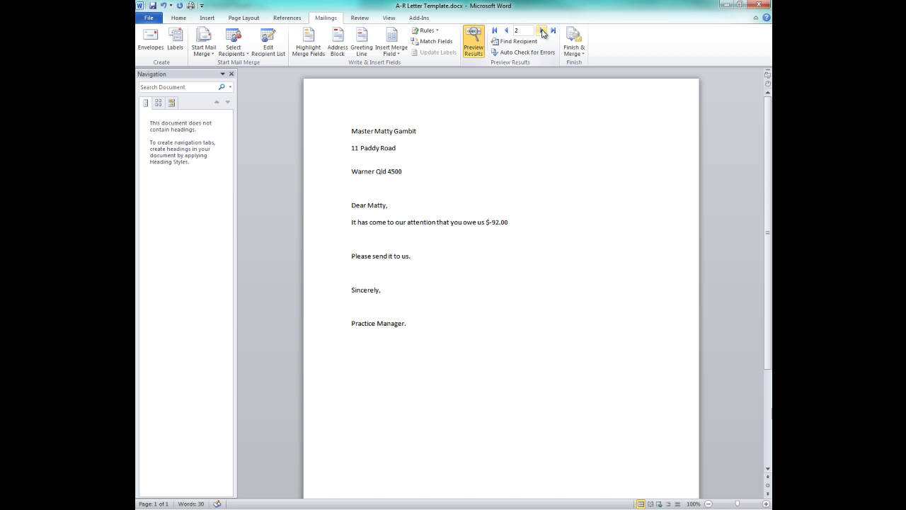
click(543, 31)
click(543, 32)
click(543, 31)
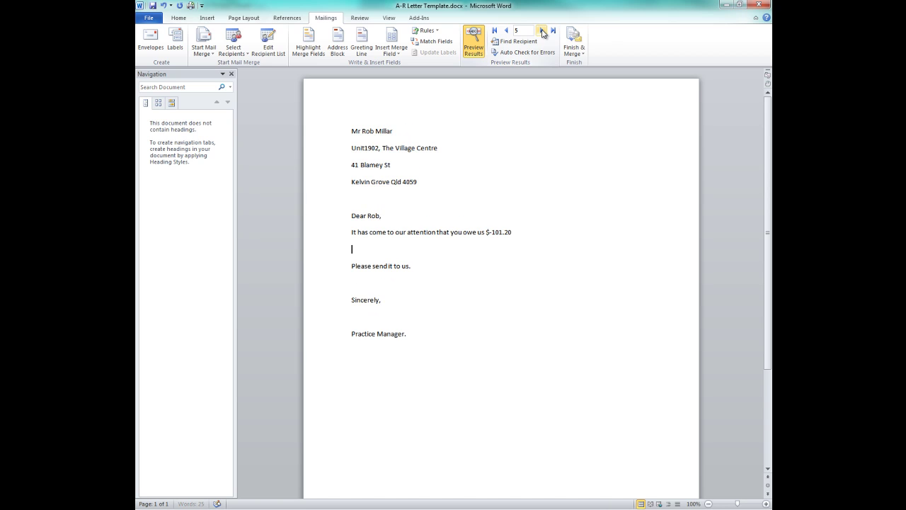
click(543, 31)
click(543, 31)
click(543, 31)
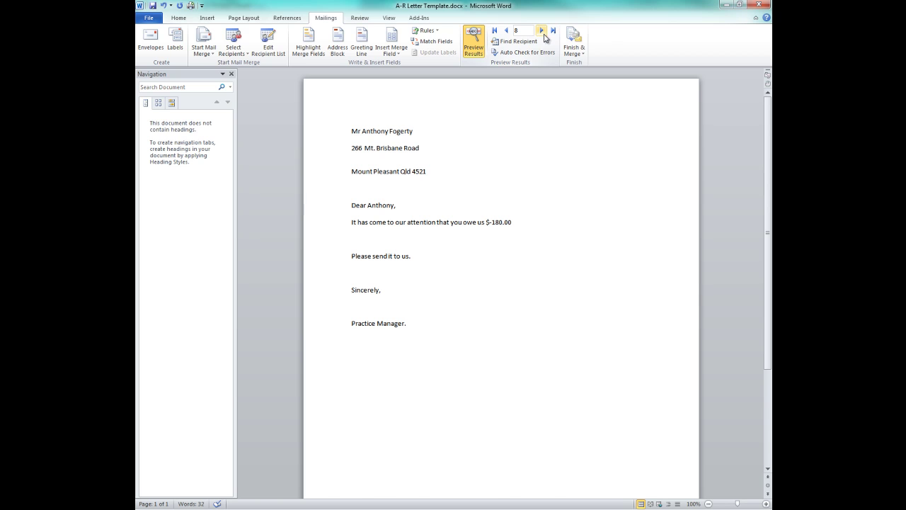
- Merge all eight records into a new editable document, Letters1, one letter per patient
click(579, 54)
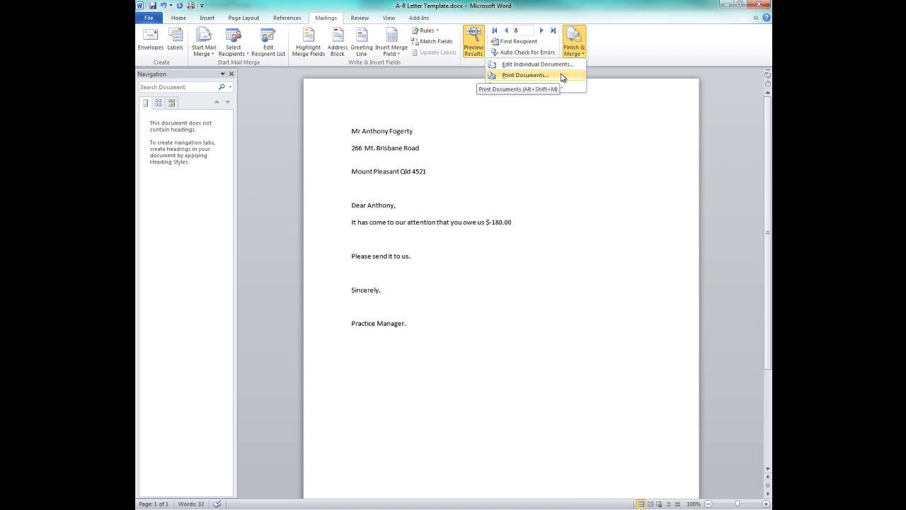
click(567, 65)
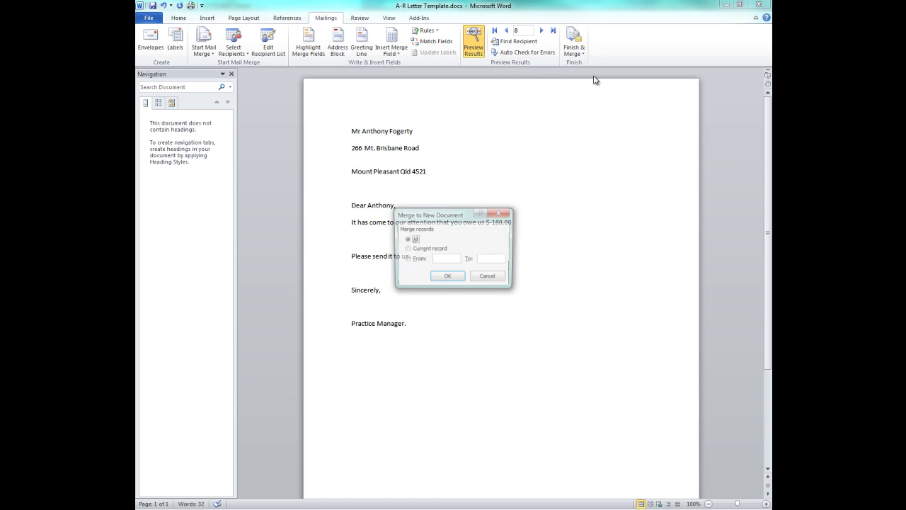
click(447, 277)
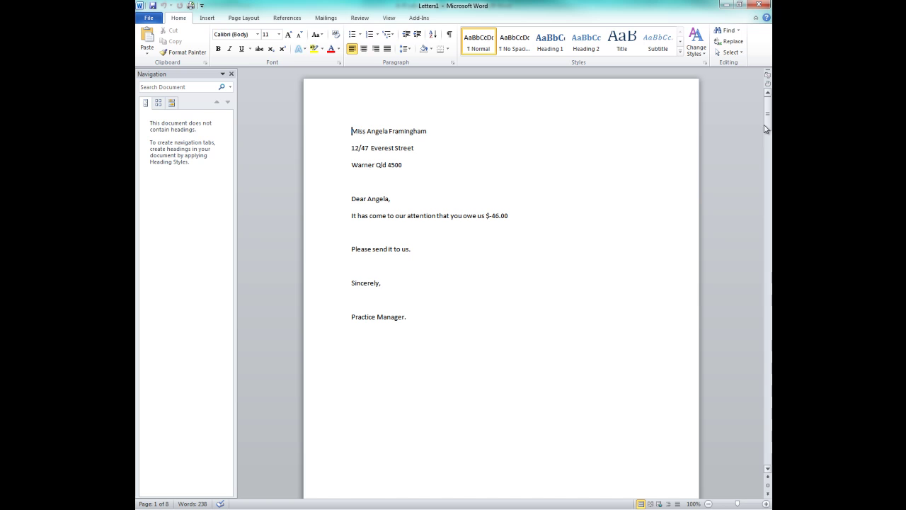
drag(768, 123, 769, 392)
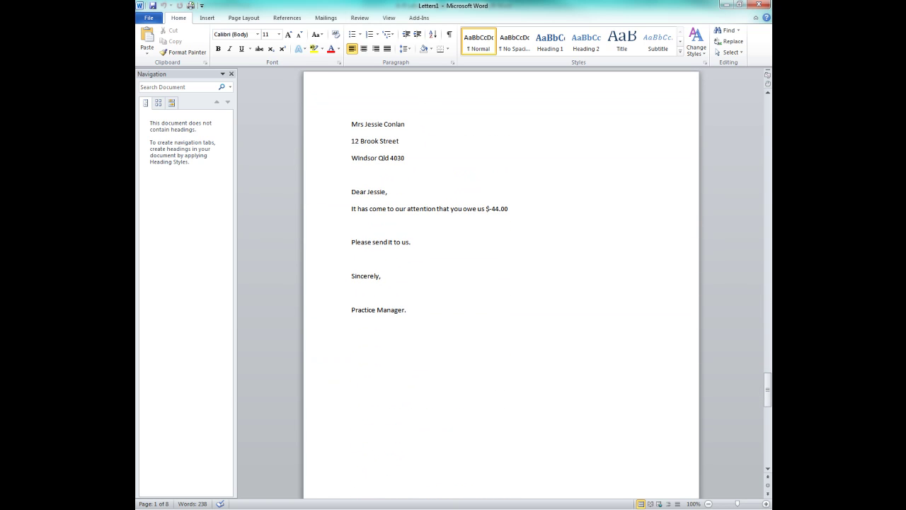